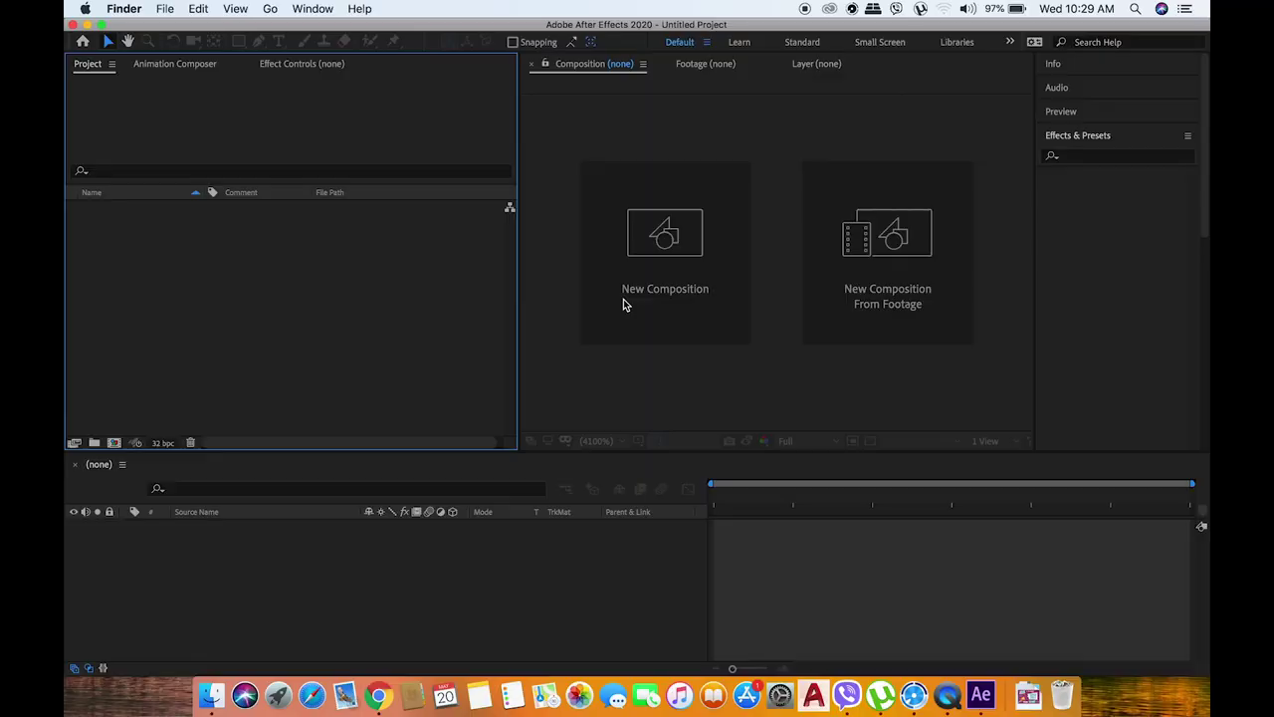
Create Comp 1 as a new HDTV 1080 24 composition (1920×1080, 24 fps, 20 seconds)
left_click(209, 12)
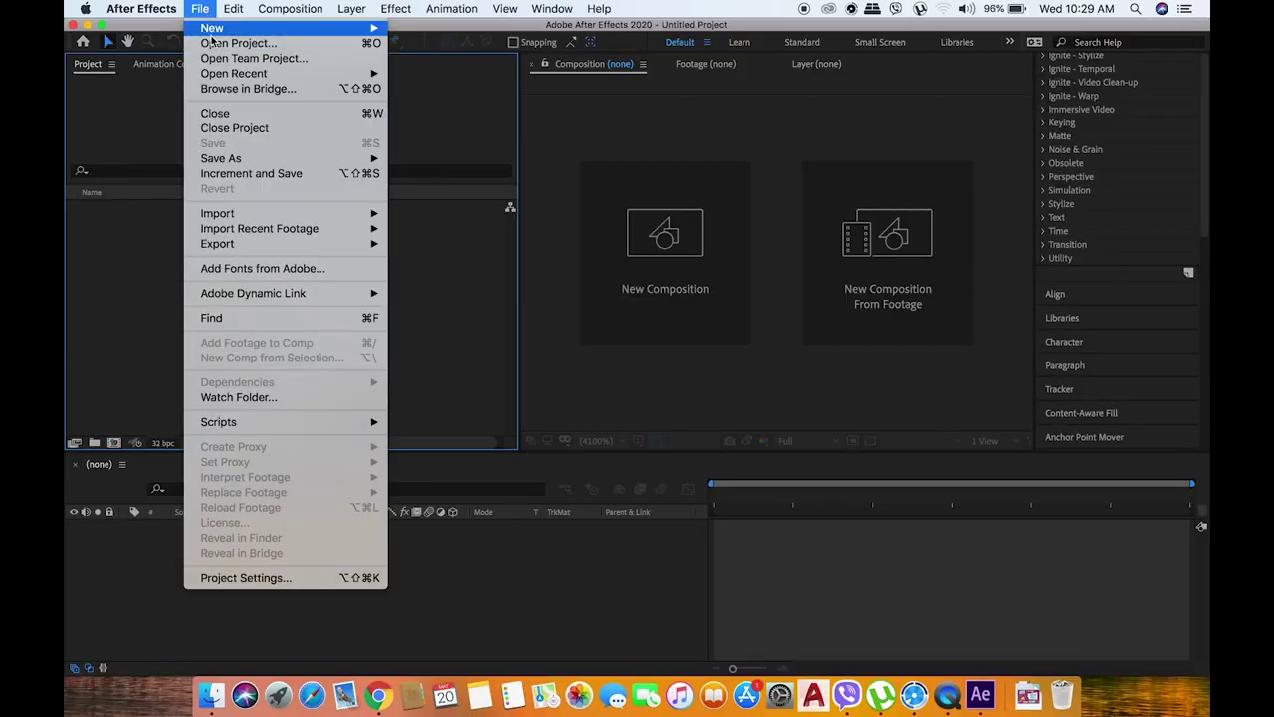
mouse_move(214, 29)
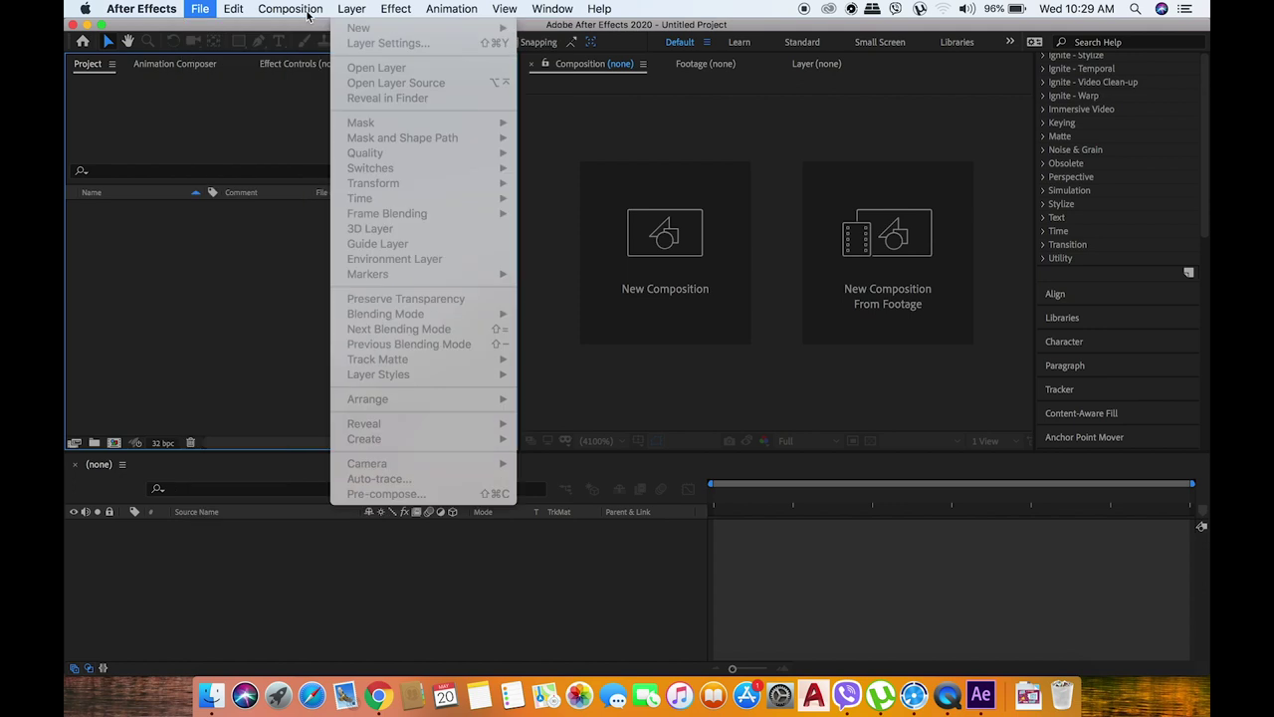
left_click(302, 28)
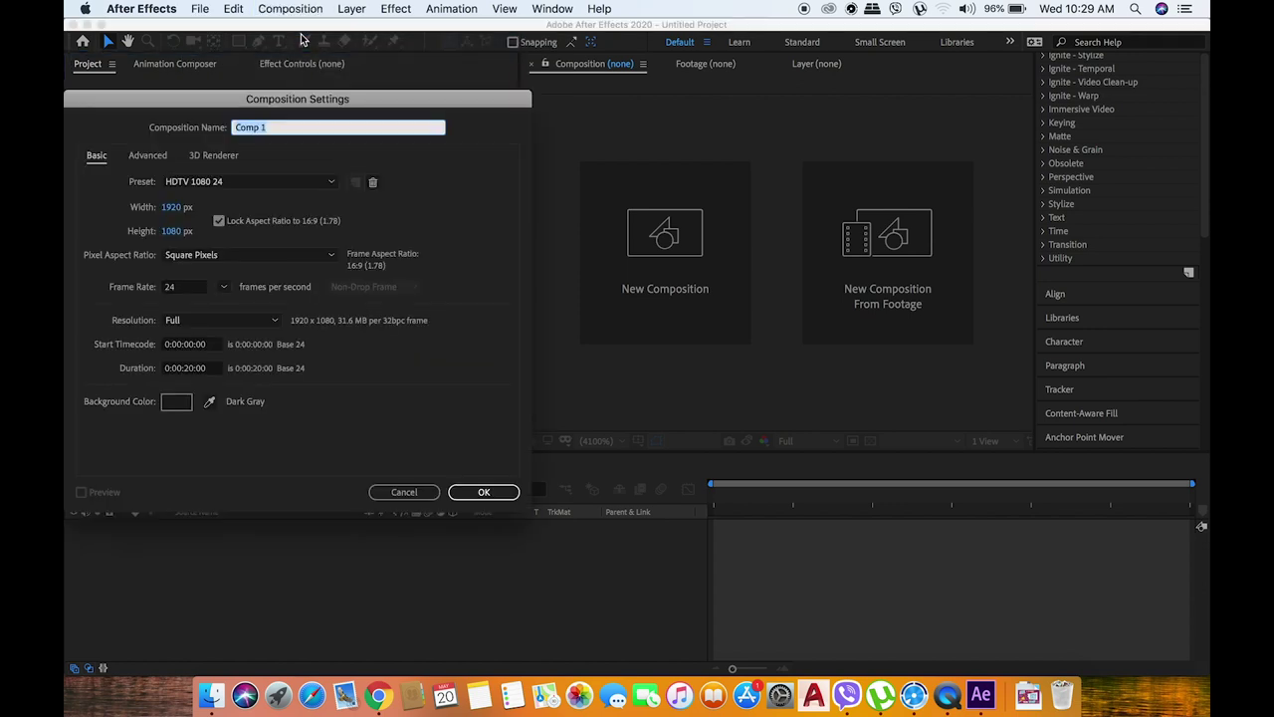
left_click(482, 494)
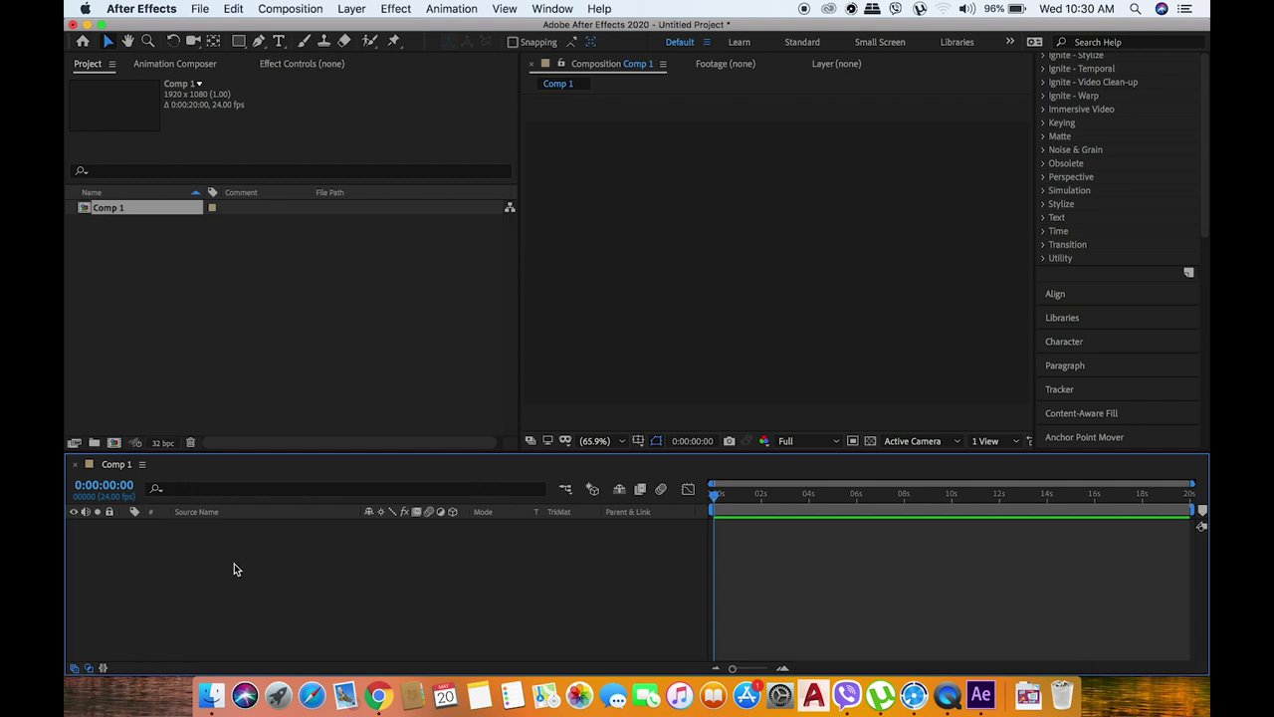
Show the Animation Composer panel and add a text layer reading 'Animation Composer'
left_click(549, 9)
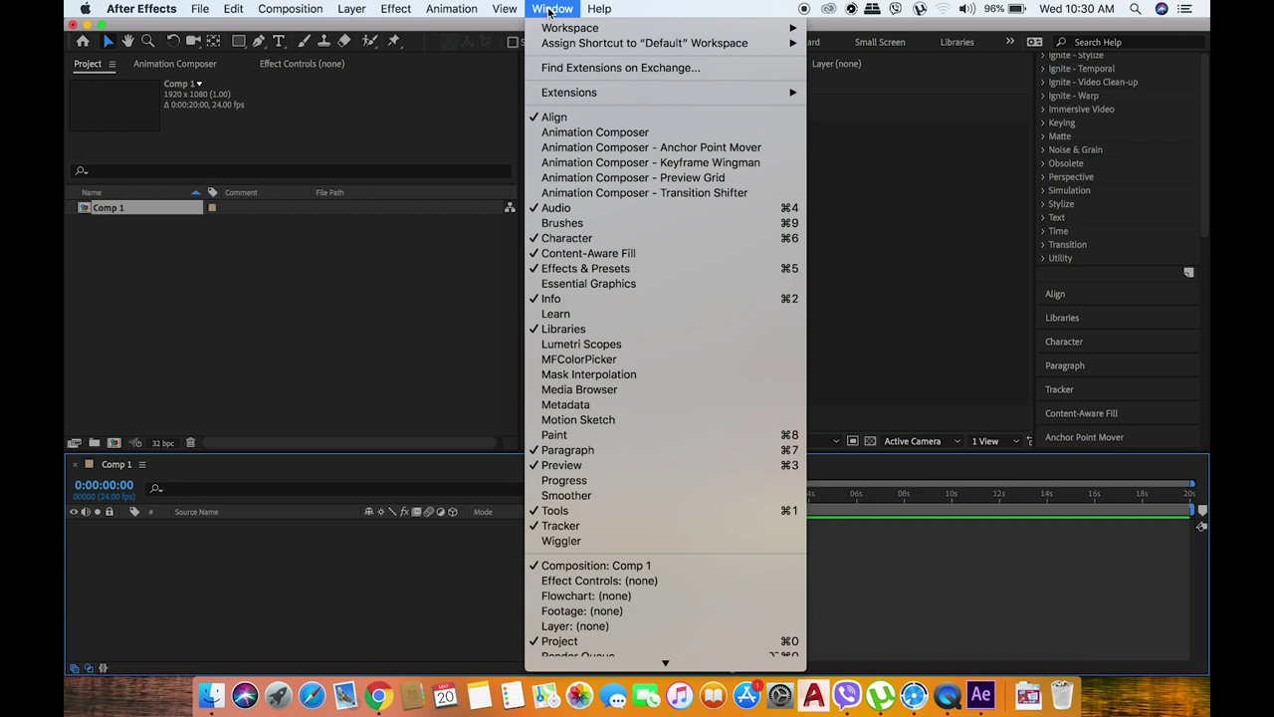
left_click(595, 138)
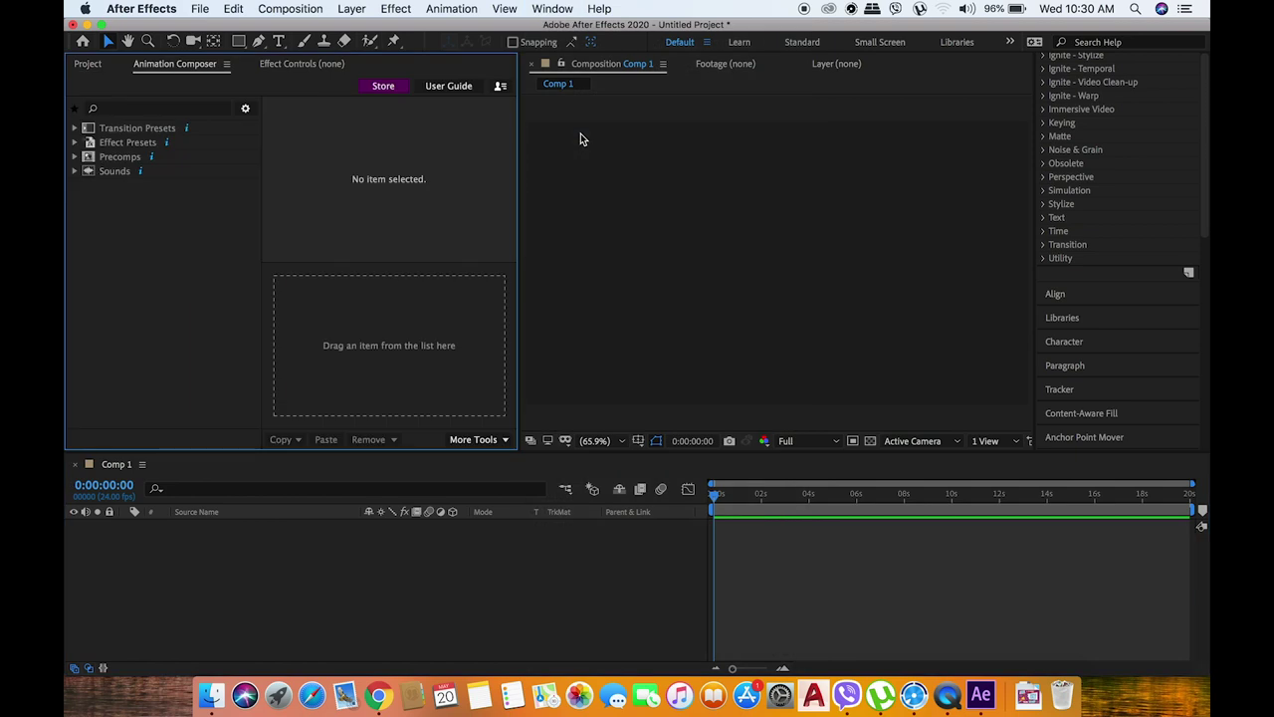
key("super+t")
left_click(633, 168)
type("Animation")
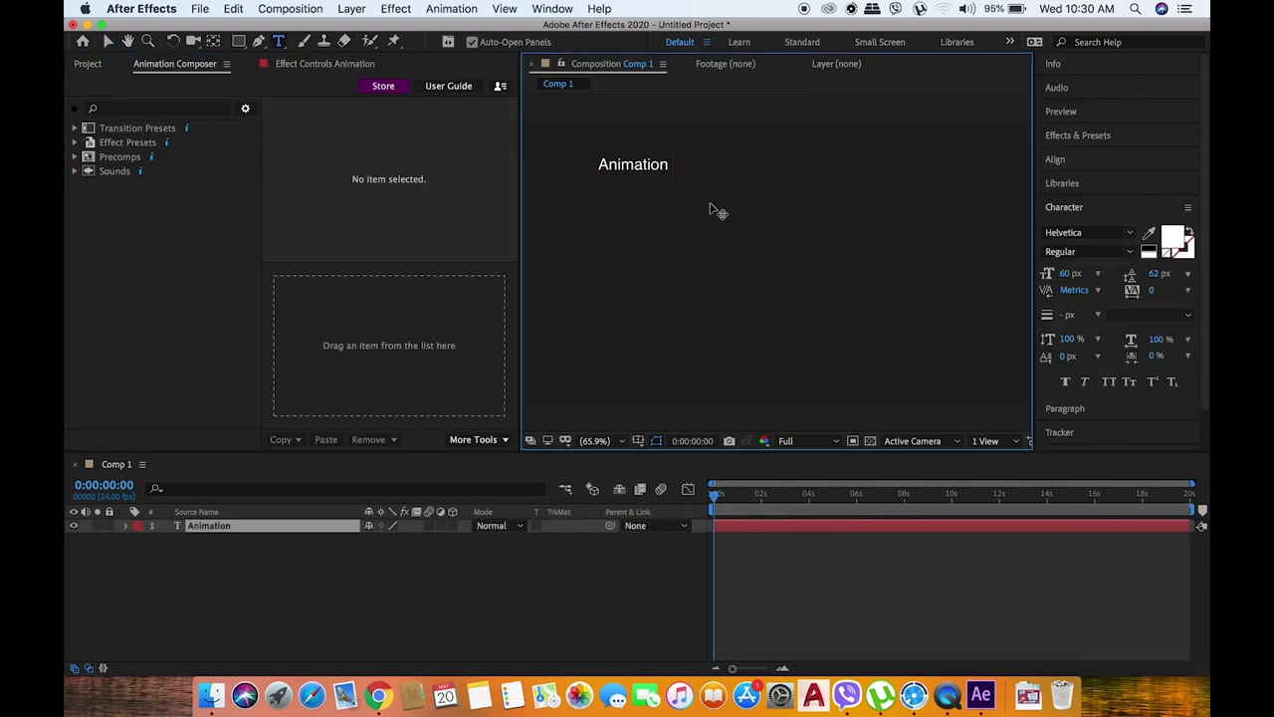
type(" Composer")
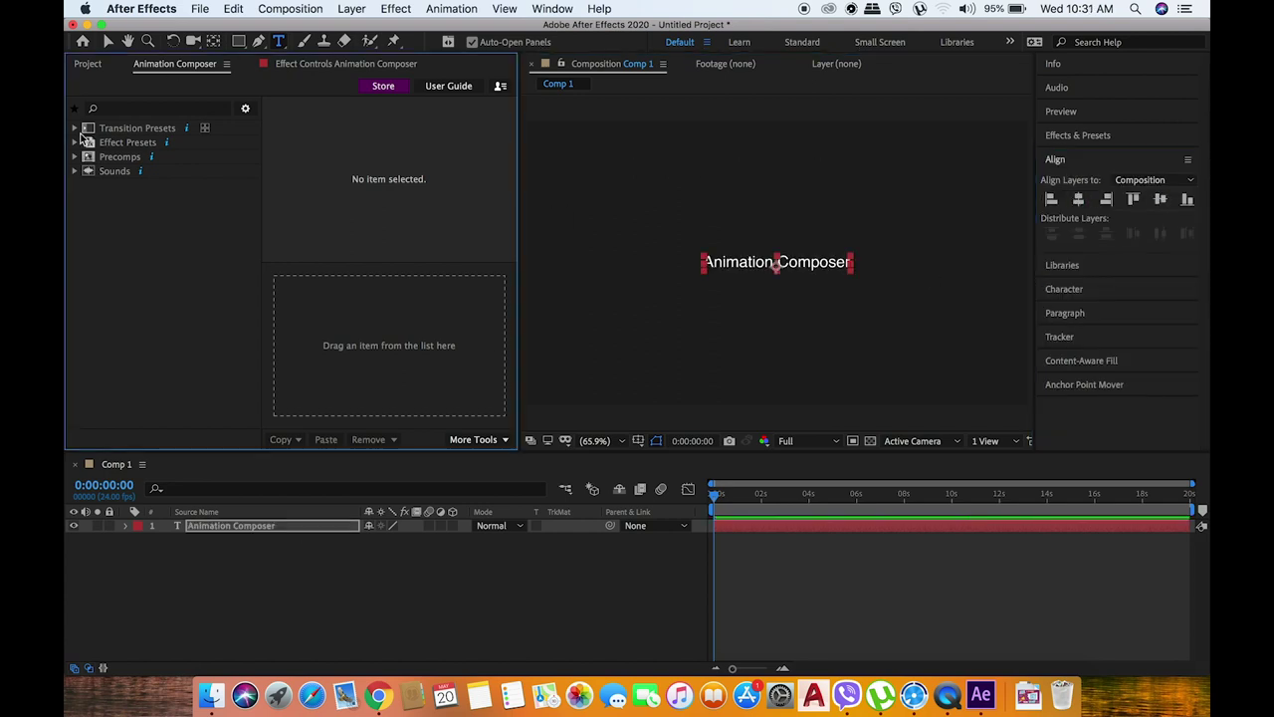
Apply Text > Animate Characters > Scale & Tracking Characters Simultaneously 3 as the In animation
left_click(74, 127)
left_click(107, 185)
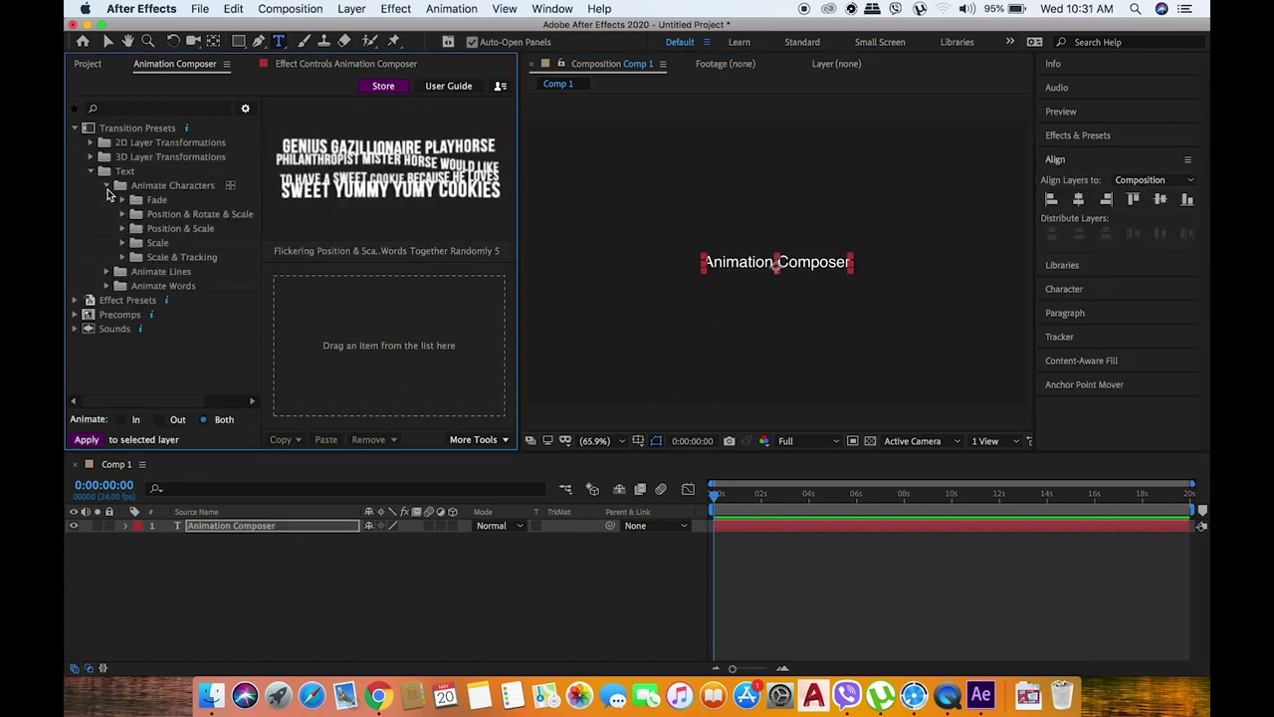
left_click(121, 257)
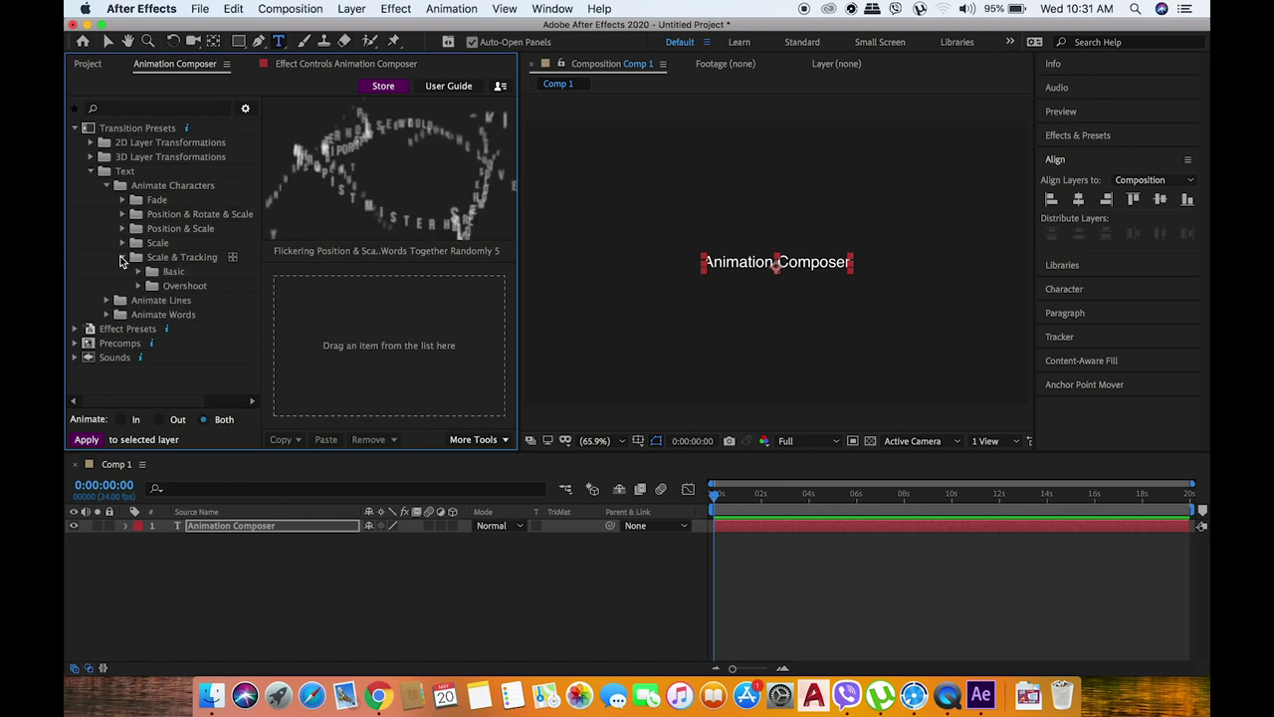
left_click(139, 270)
left_click(214, 285)
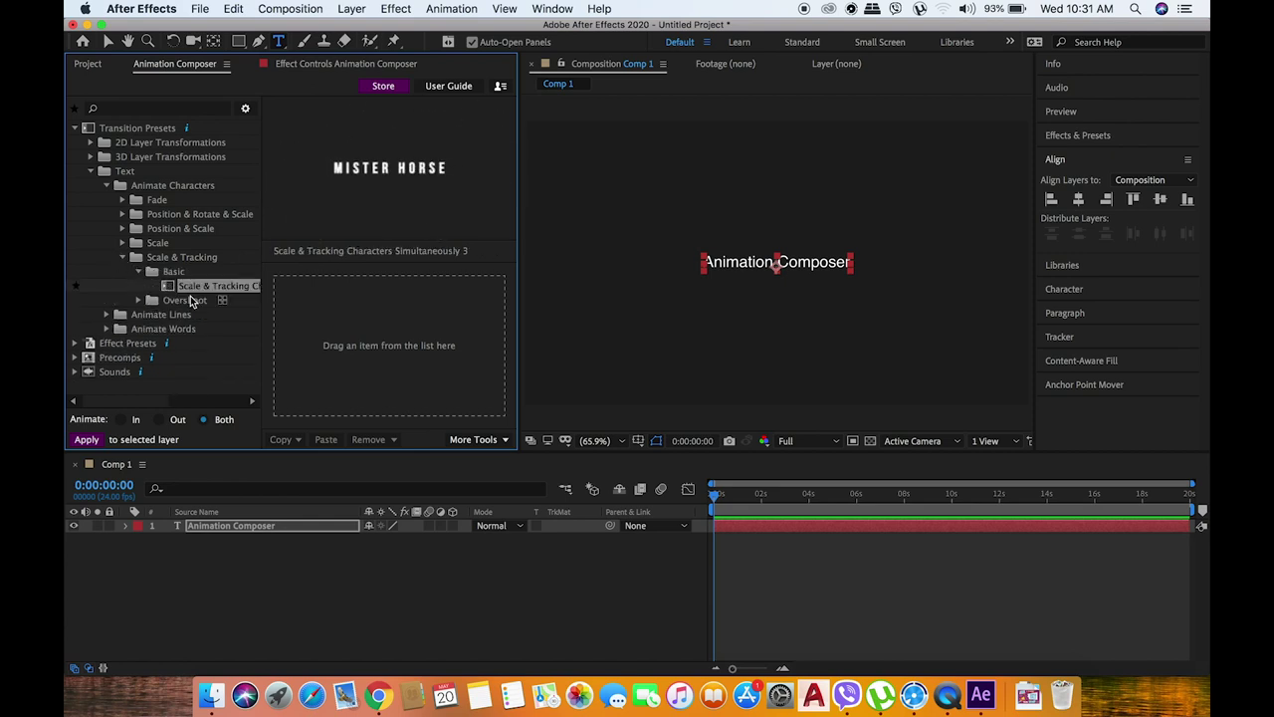
left_click_drag(204, 286, 327, 333)
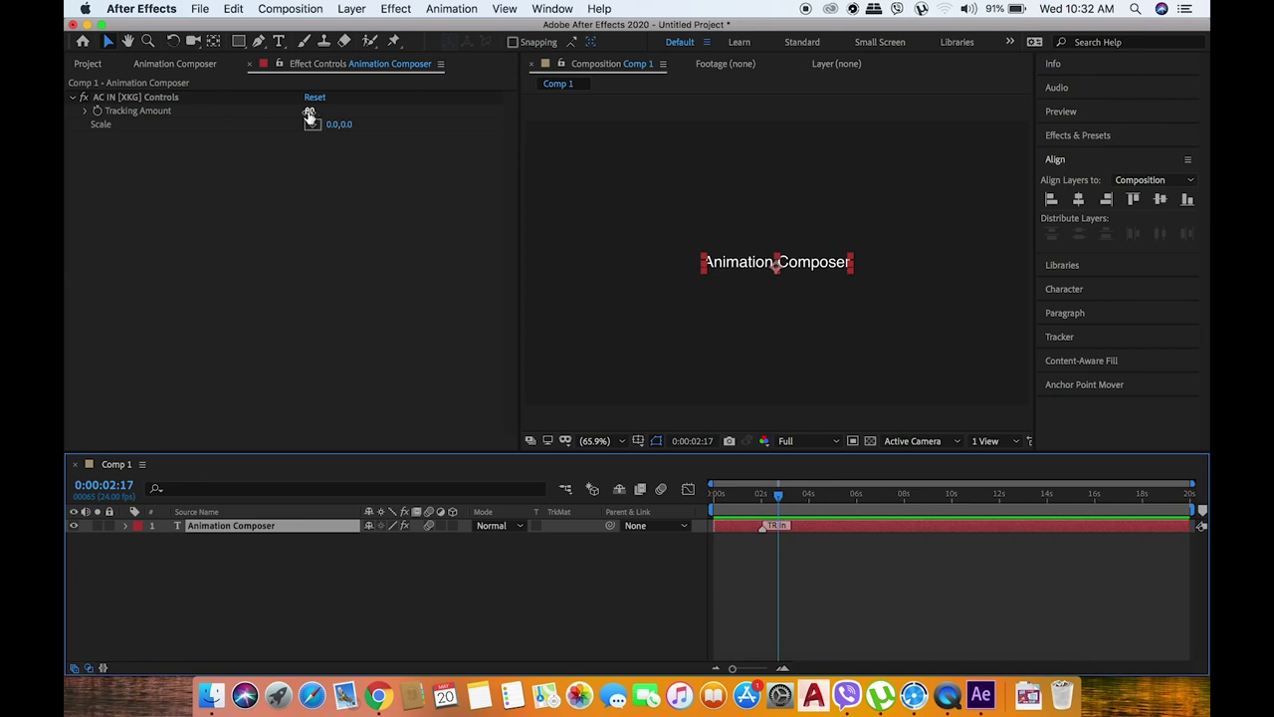
Set the transition's Tracking Amount to 150 and preview the text animation
left_click_drag(309, 112, 366, 123)
key("Return")
key("space")
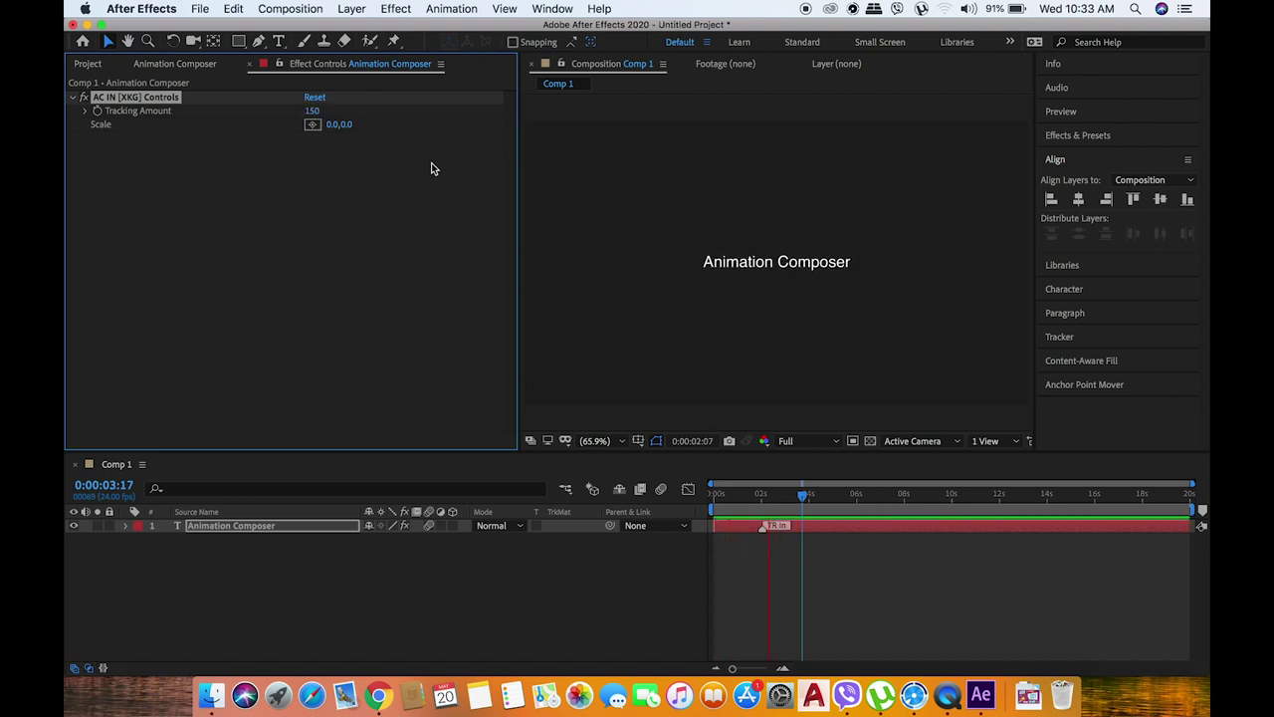
key("space")
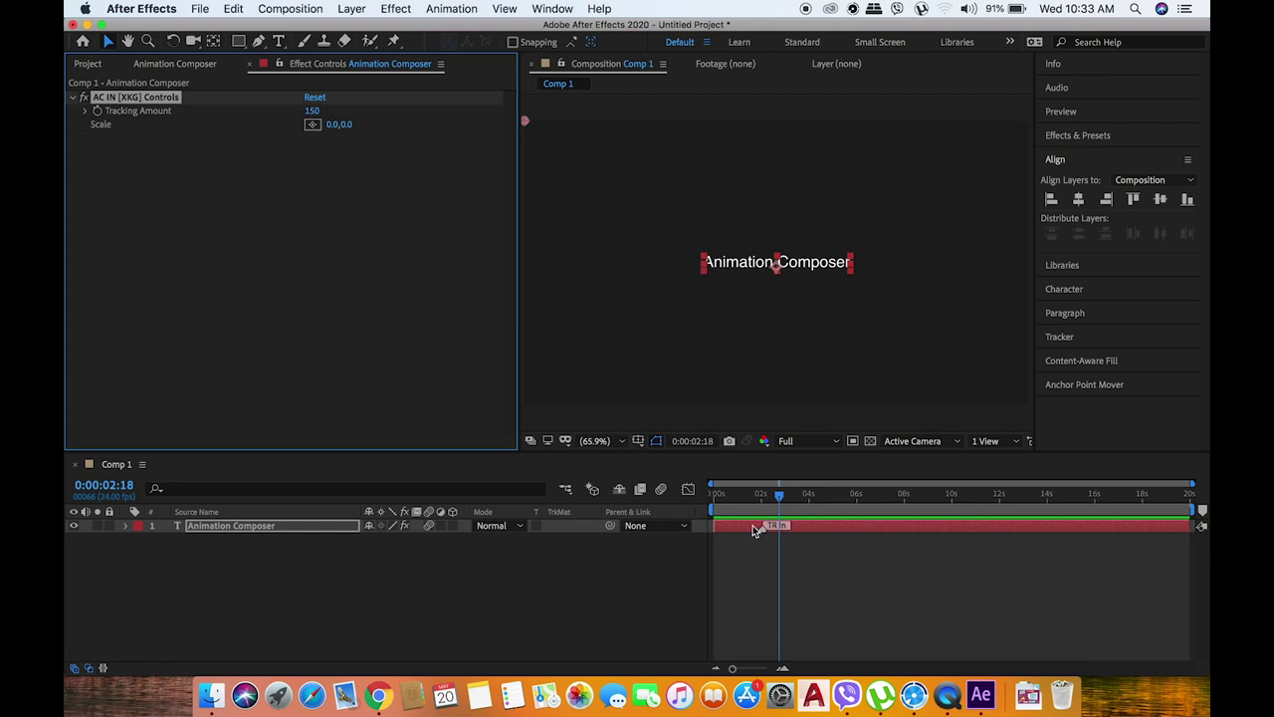
Shorten the intro transition to end around 1 second 12 frames, then preview it again
scroll(754, 529, "up", 5)
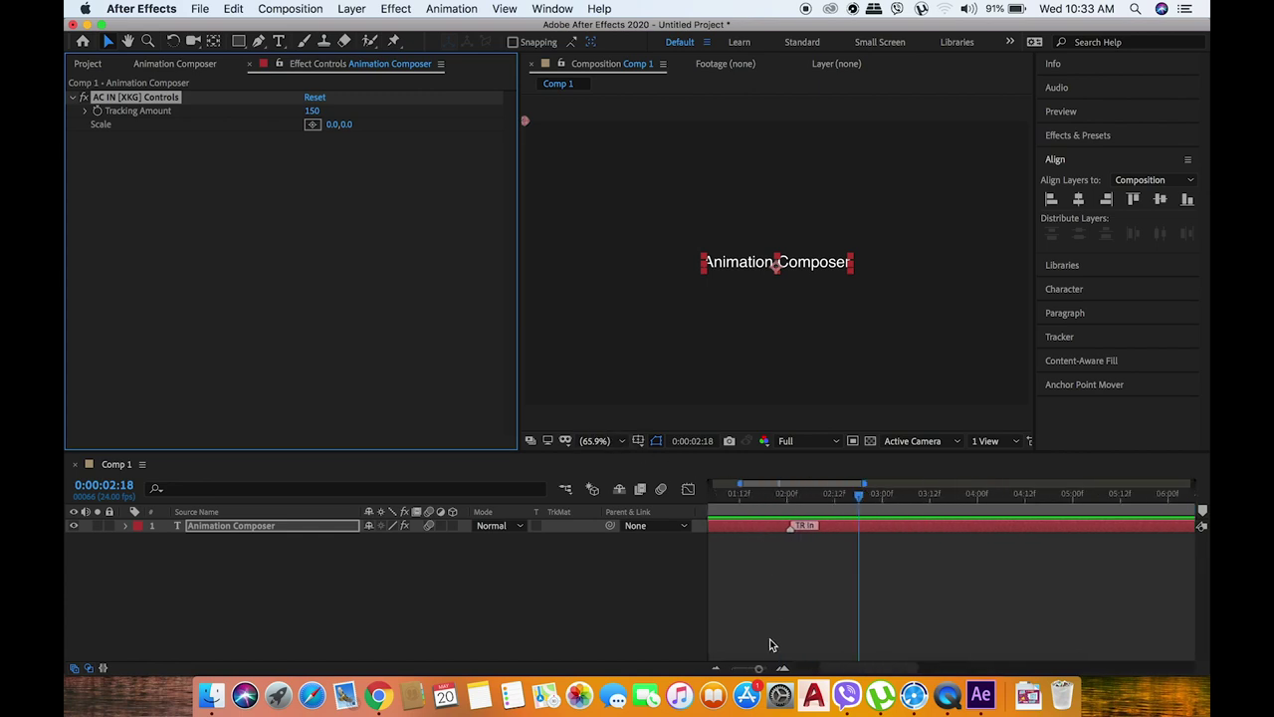
left_click_drag(846, 670, 806, 675)
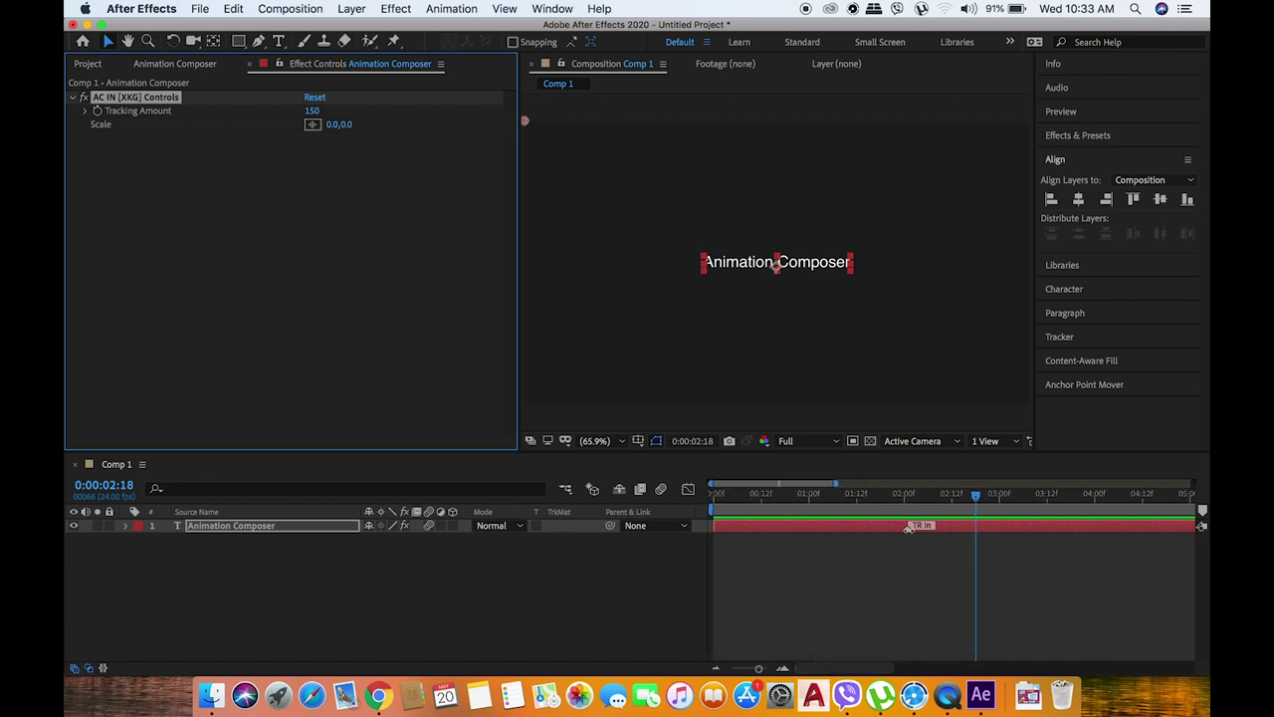
left_click_drag(907, 527, 839, 527)
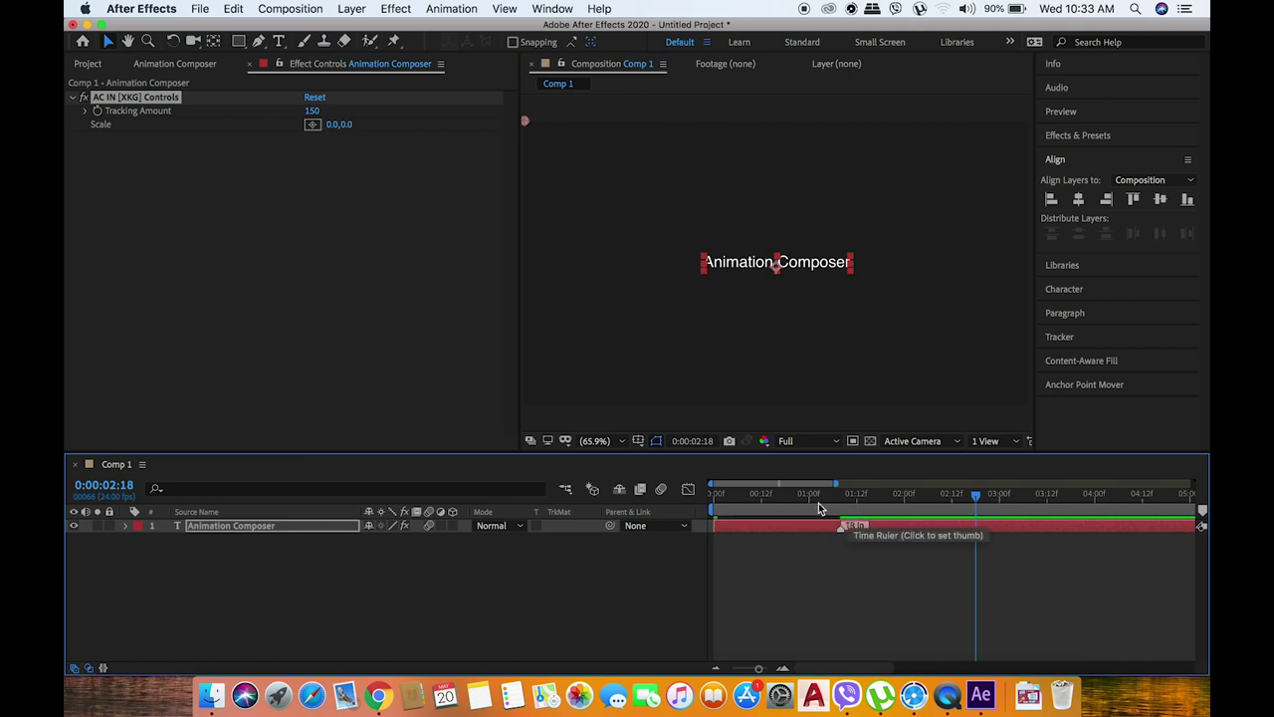
key("space")
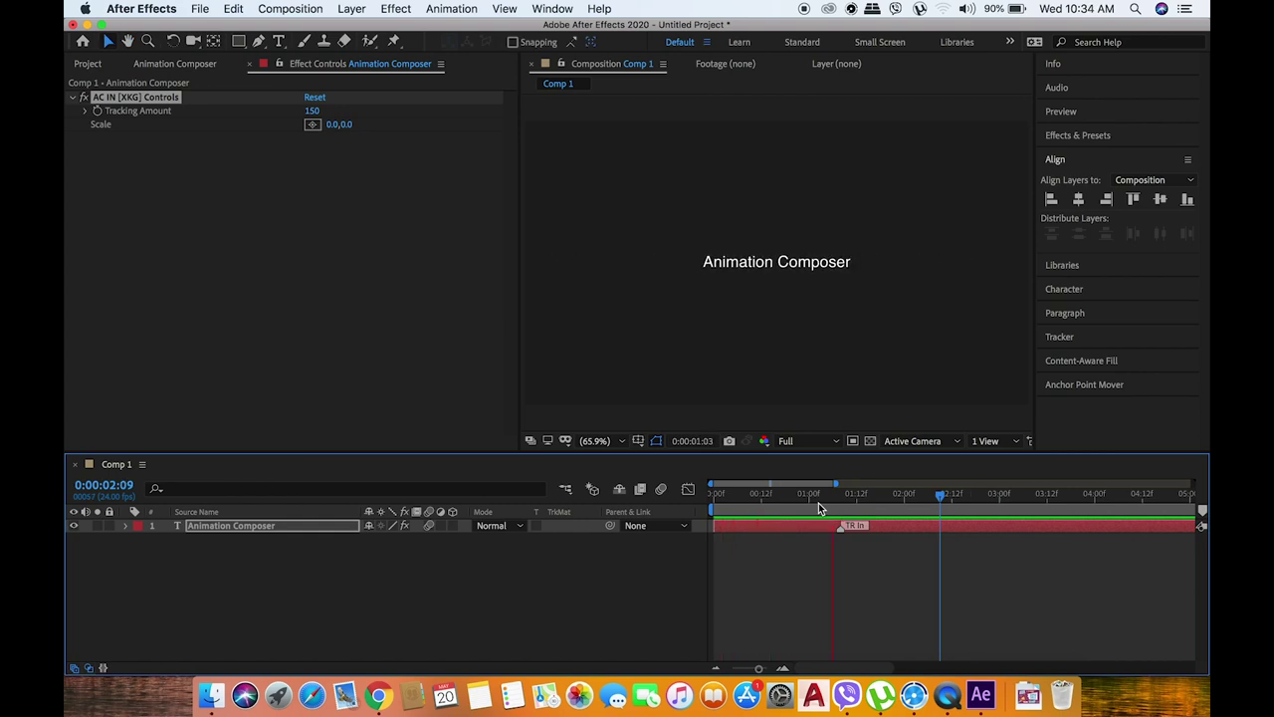
key("space")
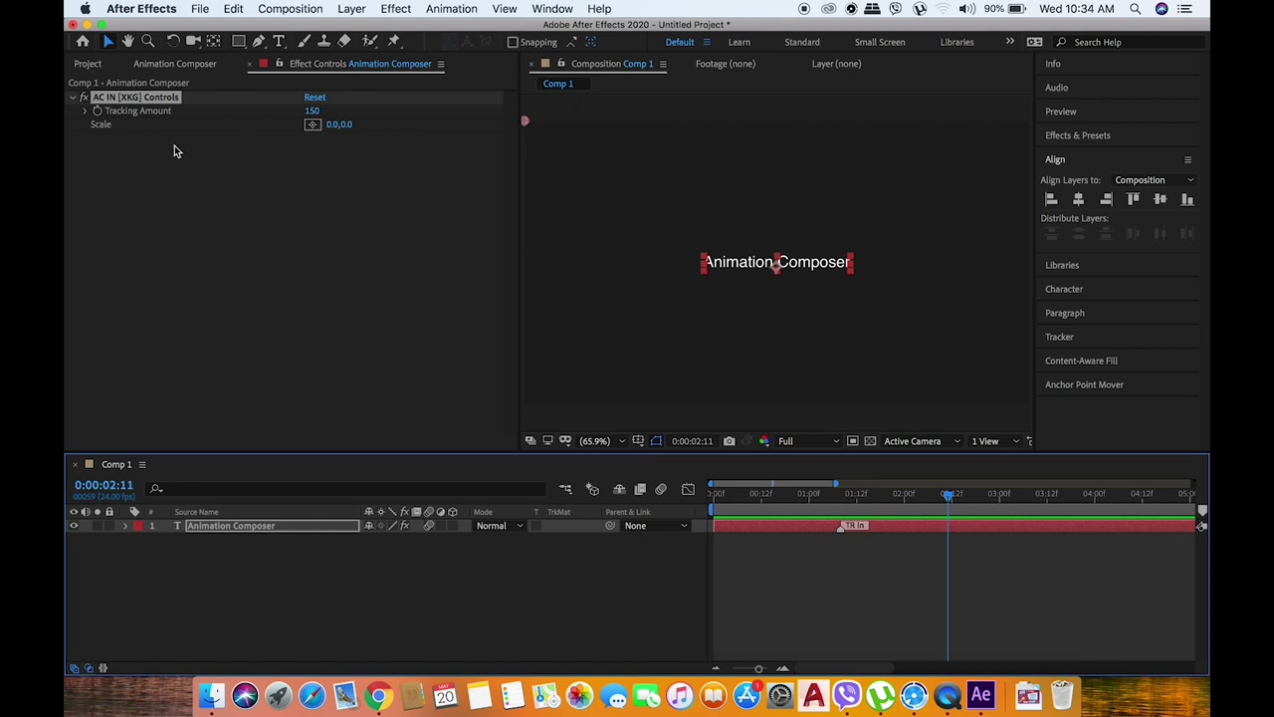
Remove the Scale & Tracking transition and preview 2D Layer Transformations > Scale > Bounce Scale From Anchor Point 1
left_click(197, 66)
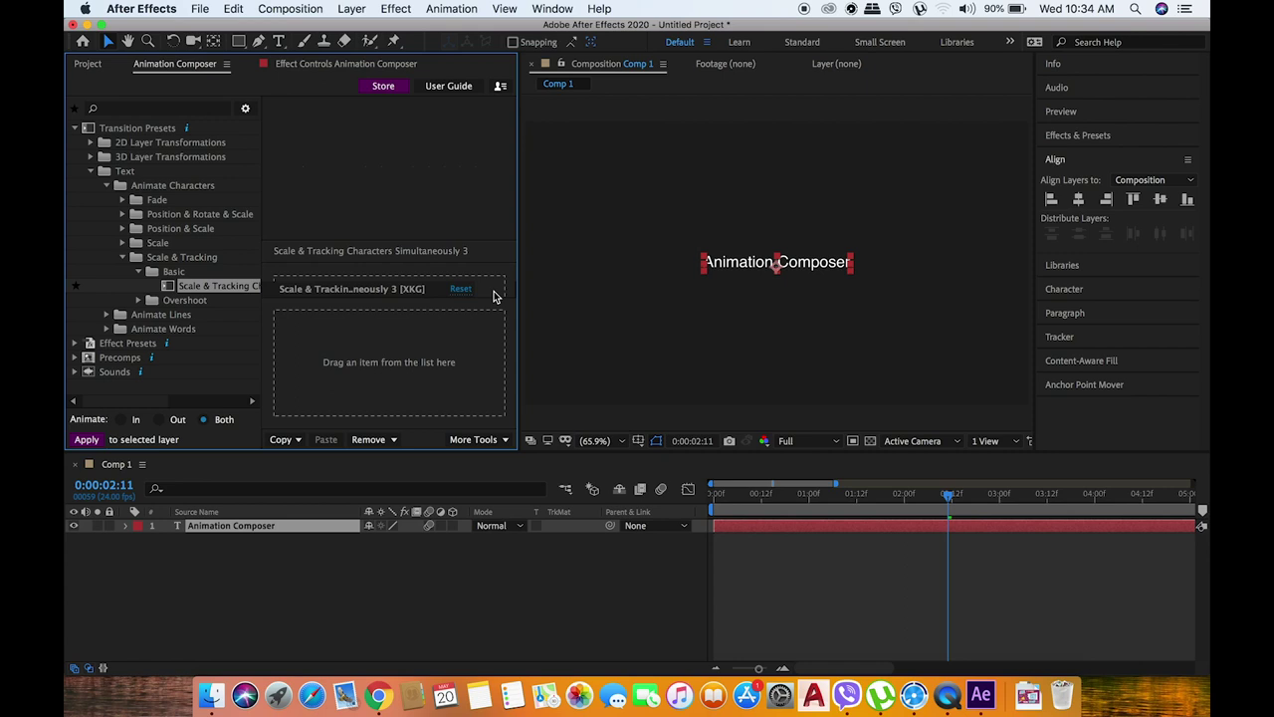
left_click(494, 289)
left_click(90, 171)
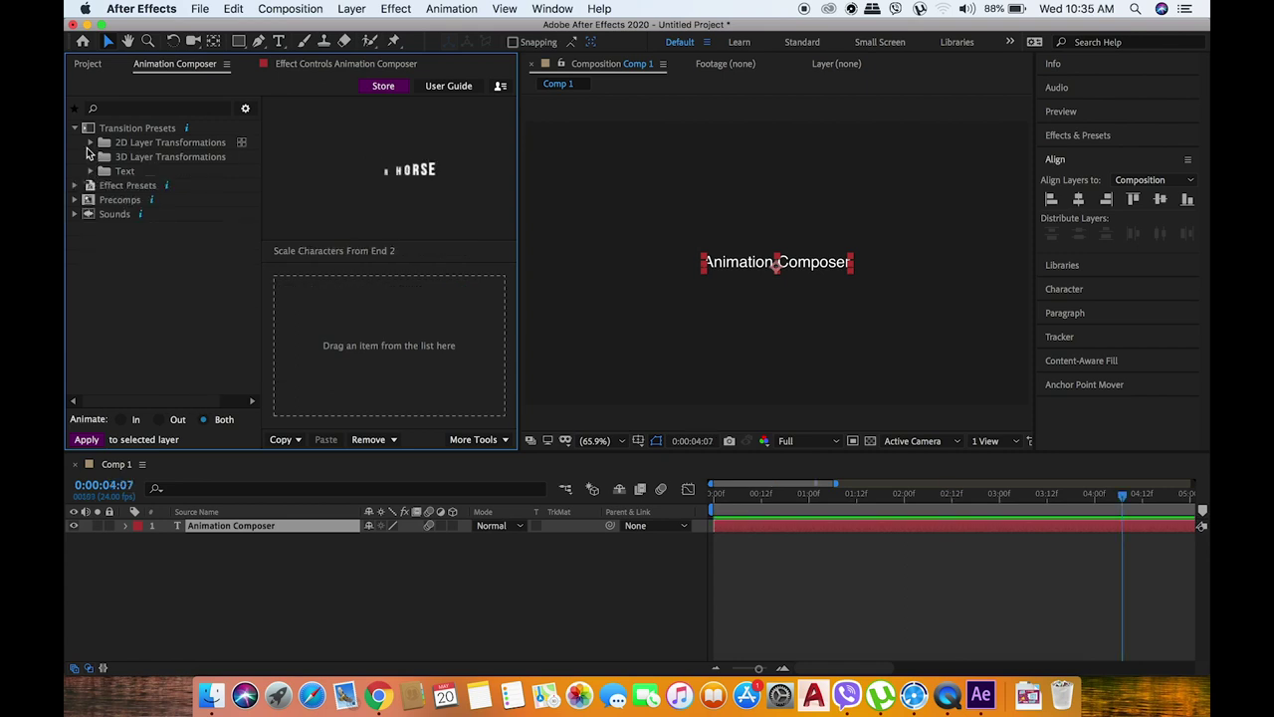
left_click(91, 142)
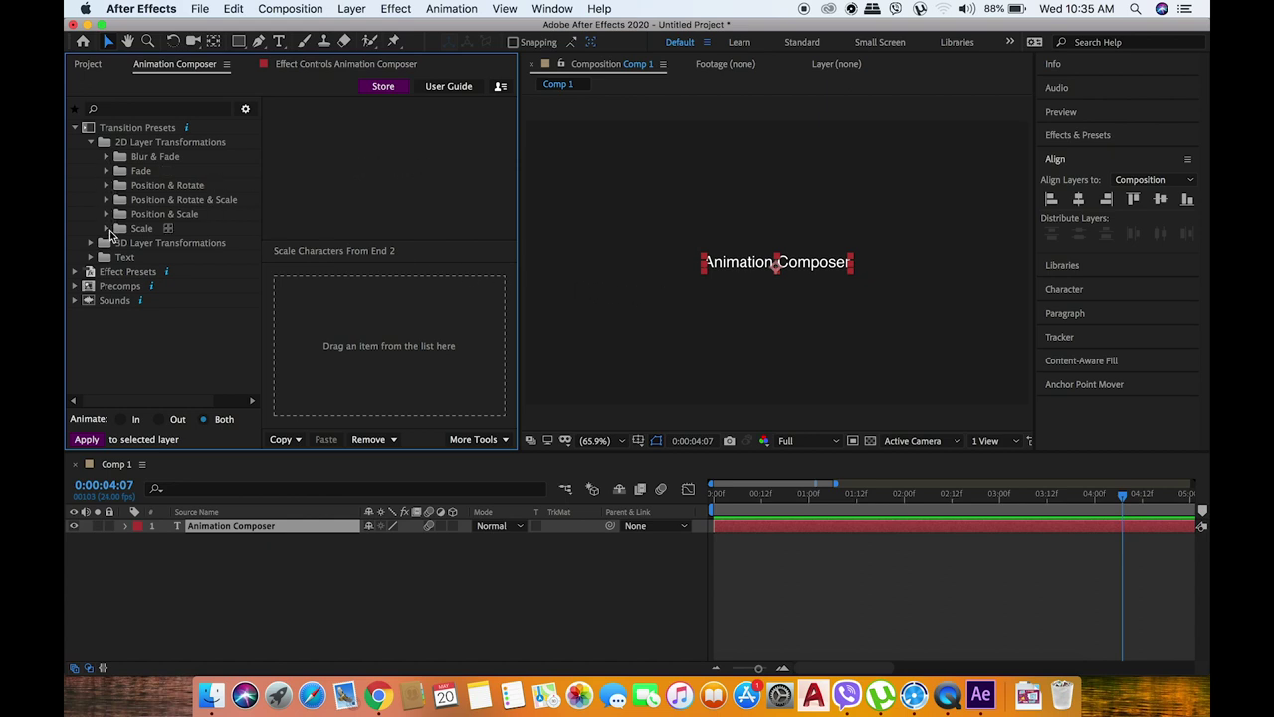
left_click(108, 229)
left_click(123, 243)
left_click(170, 259)
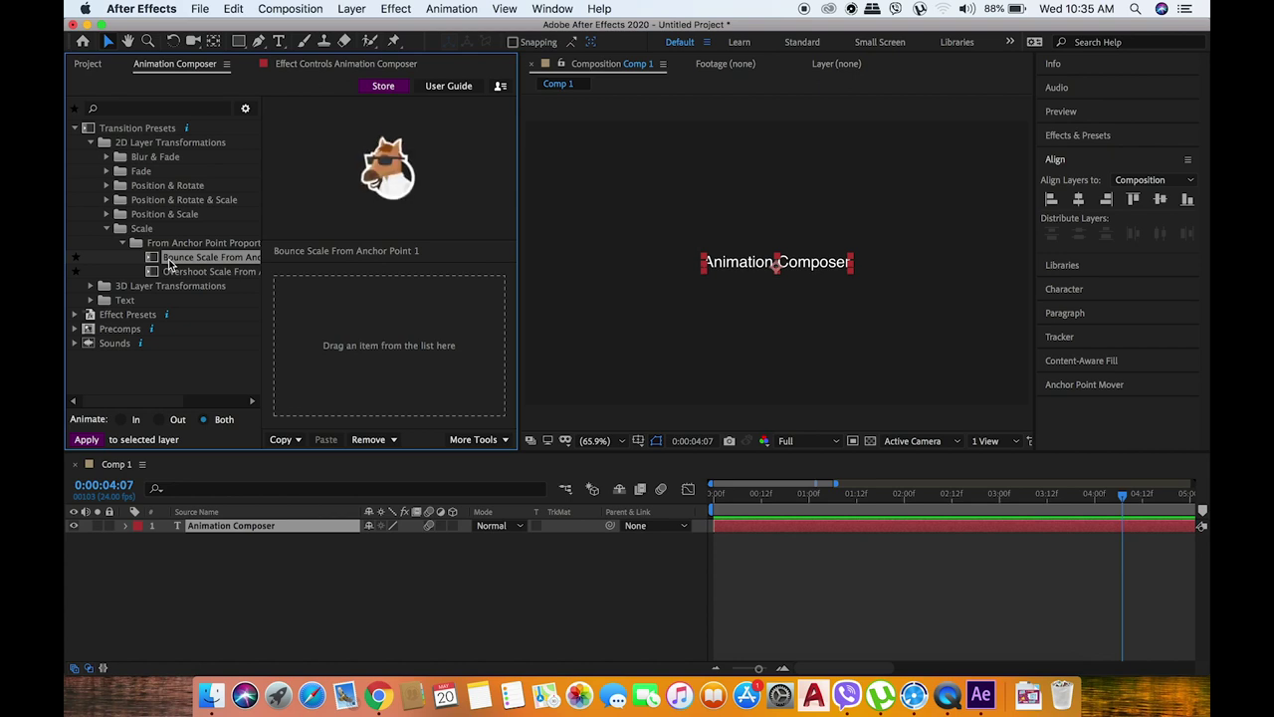
Apply Bounce Scale From Anchor Point 1 as the In transition, lengthen it slightly, and preview
mouse_move(172, 260)
left_mouse_down()
mouse_move(339, 283)
mouse_move(346, 315)
left_mouse_up()
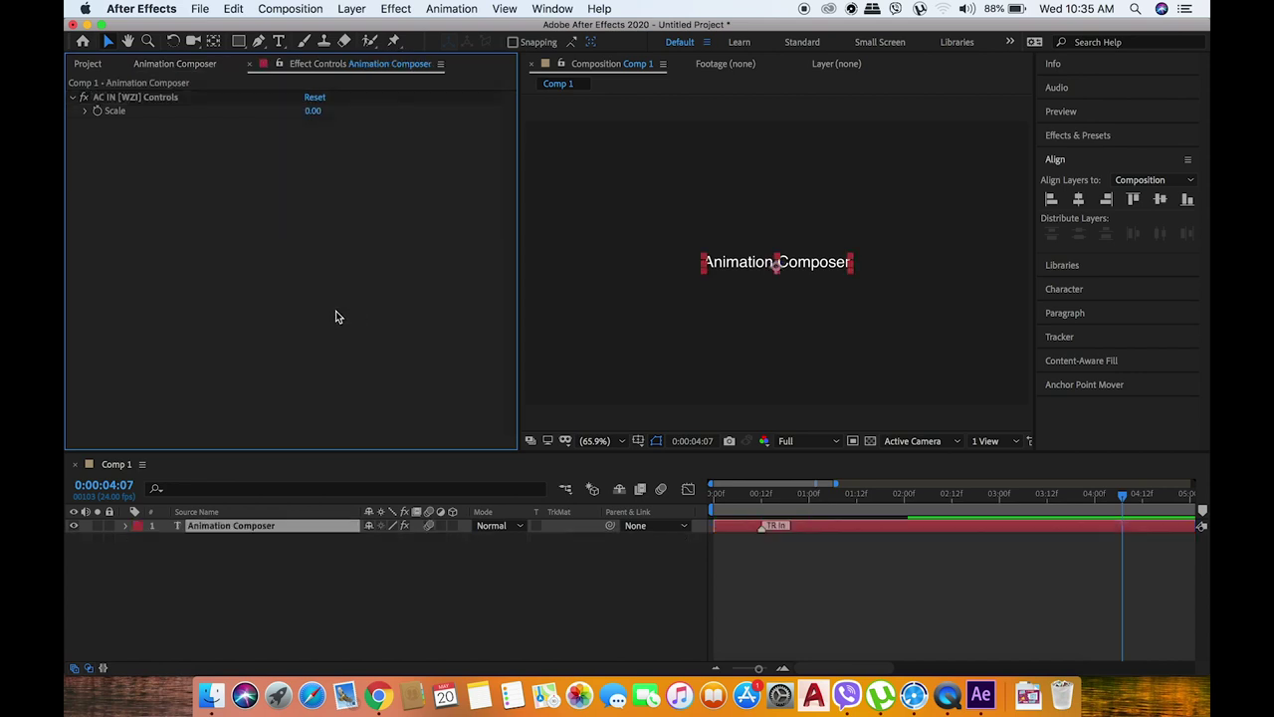
key("space")
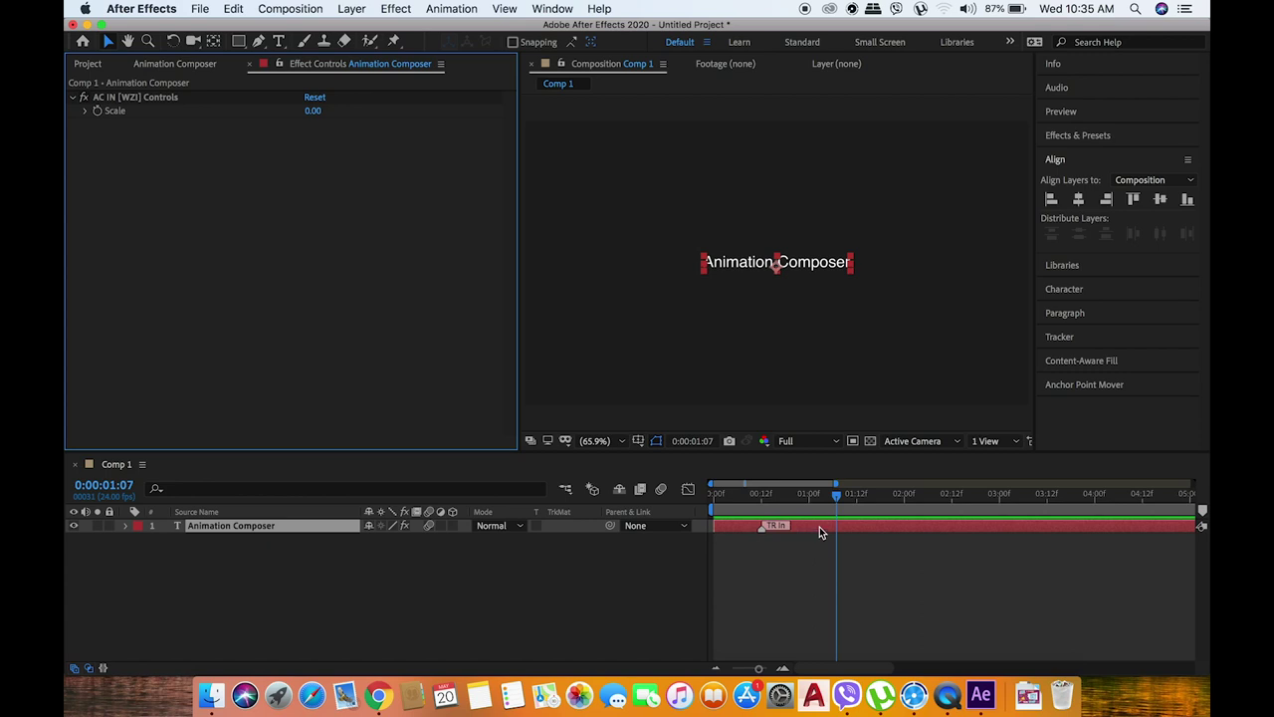
left_click_drag(762, 527, 774, 527)
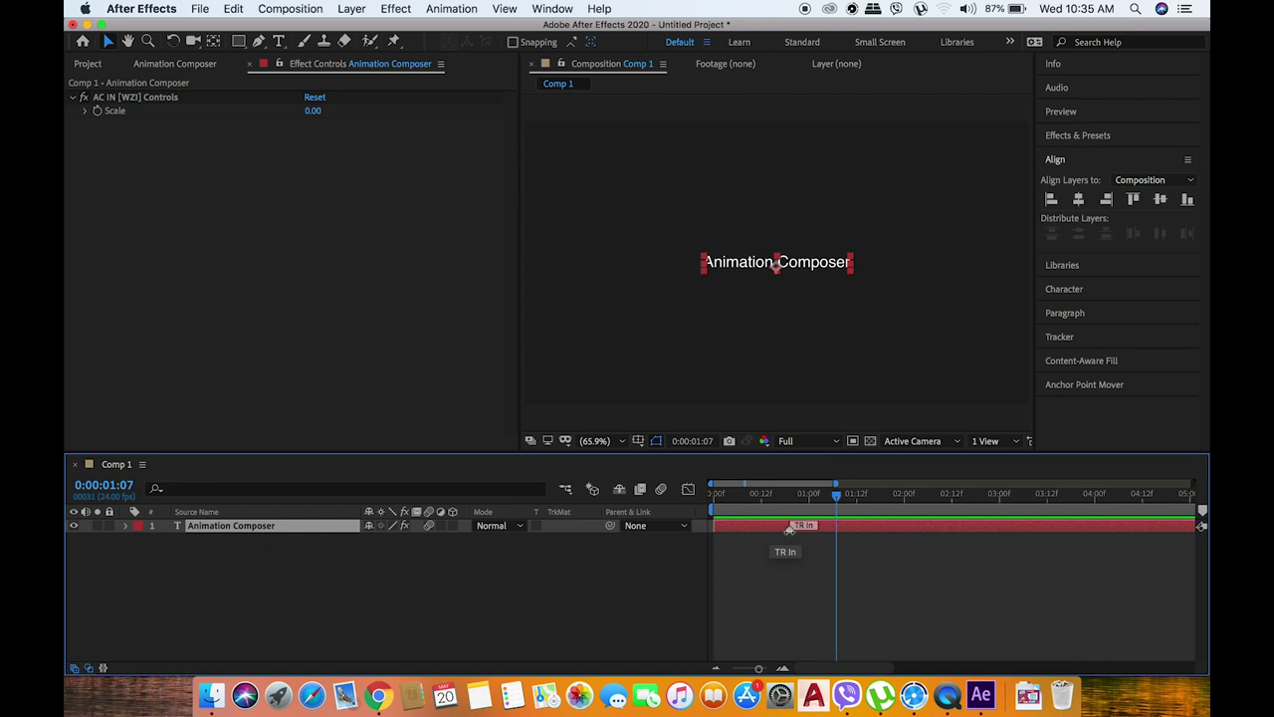
left_click_drag(790, 529, 790, 528)
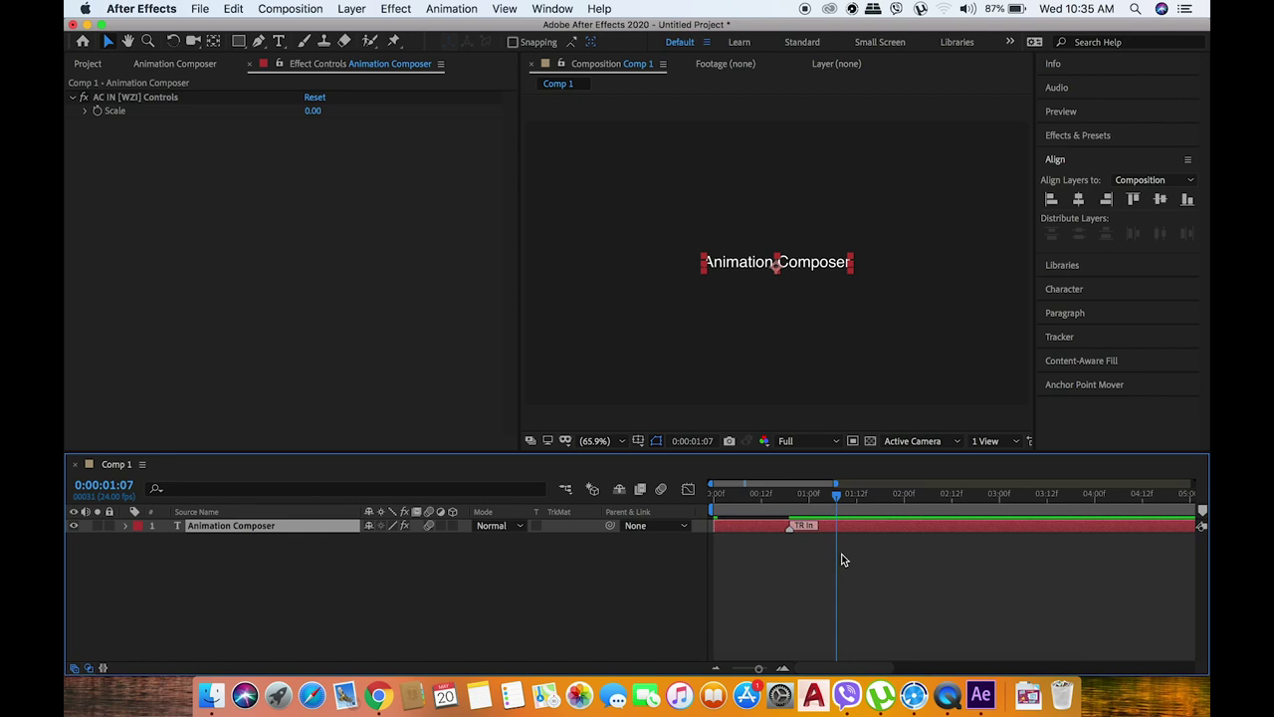
key("space")
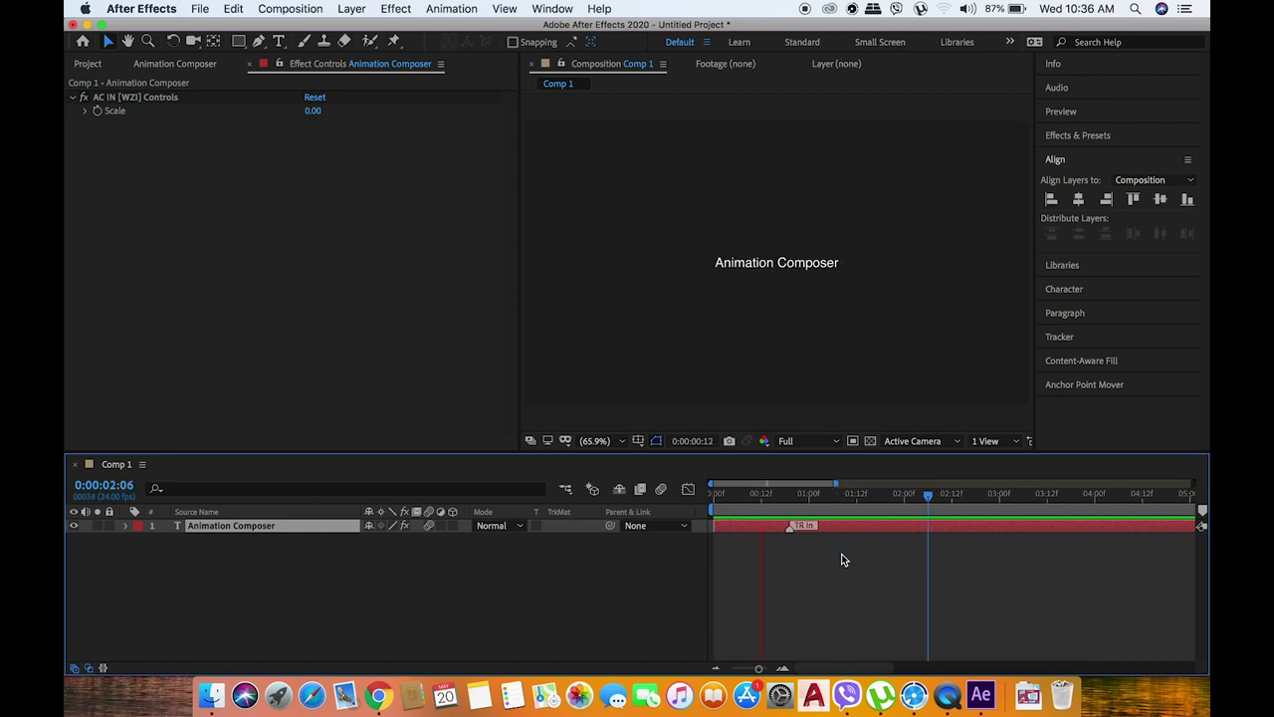
Swap the Bounce Scale transition for Fade Cubic In 1 from 2D Layer Transformations > Fade
left_click(171, 65)
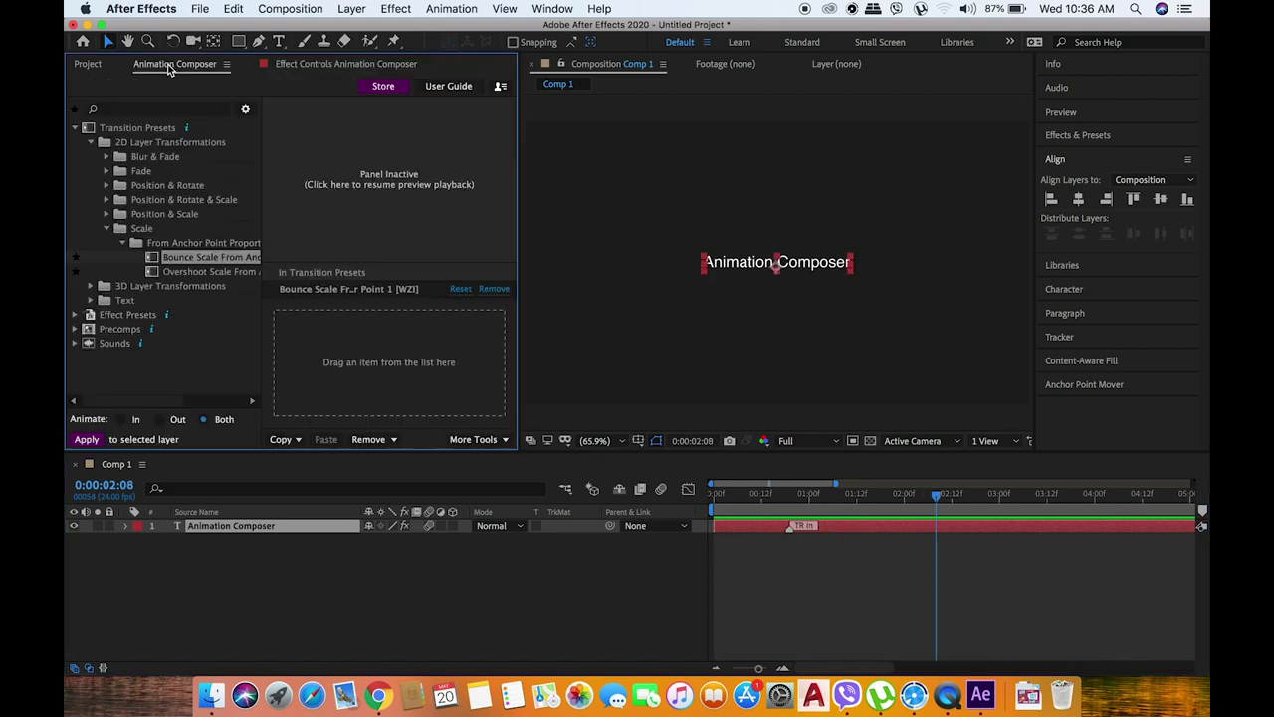
left_click(492, 290)
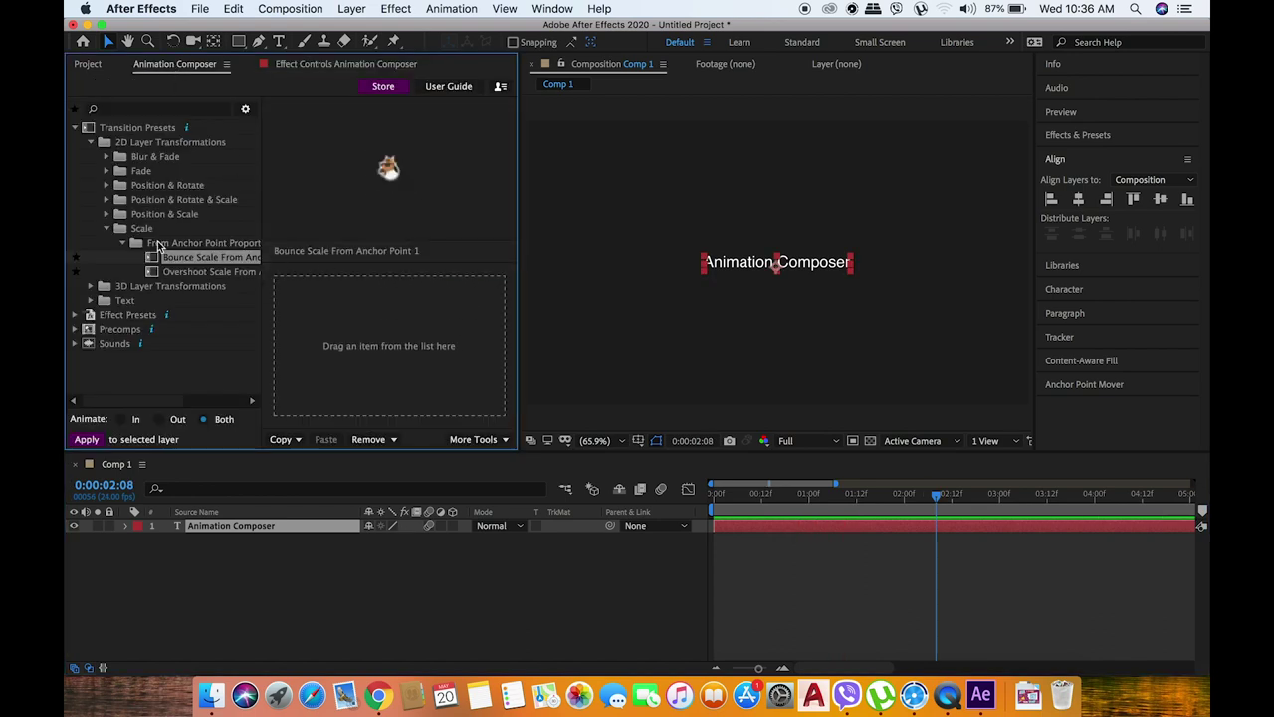
left_click(107, 228)
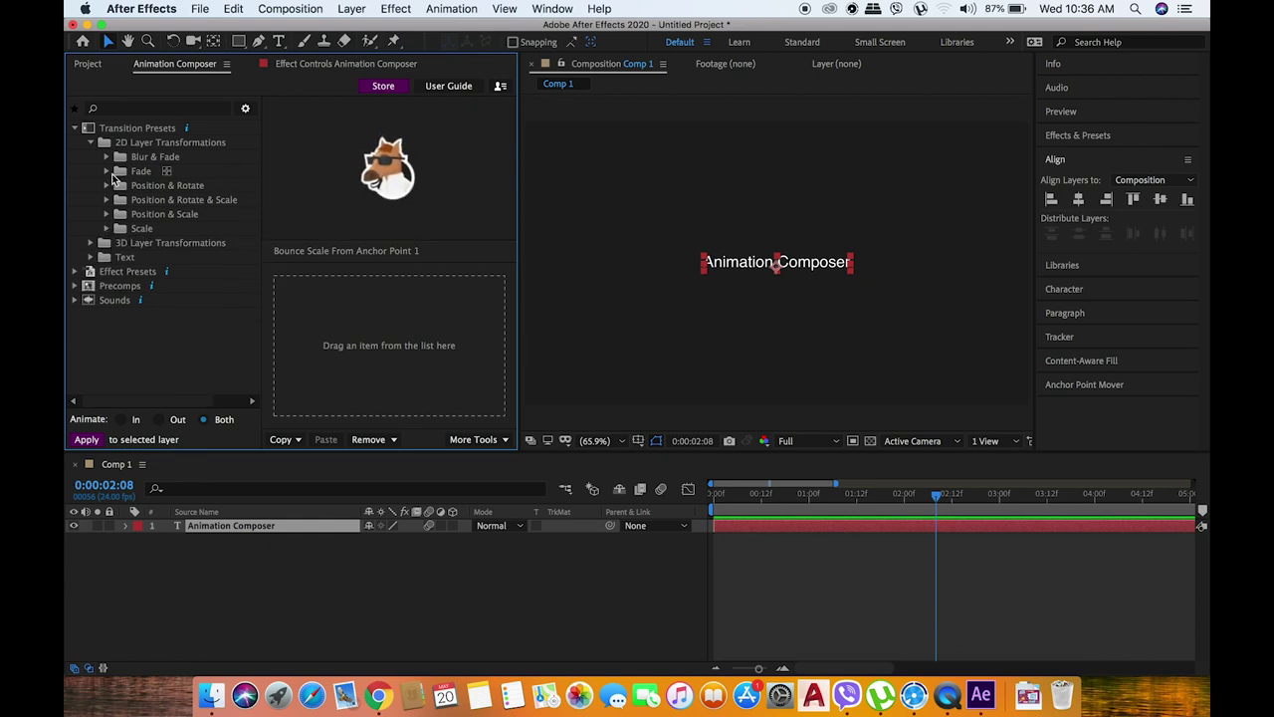
left_click(107, 172)
left_click(145, 188)
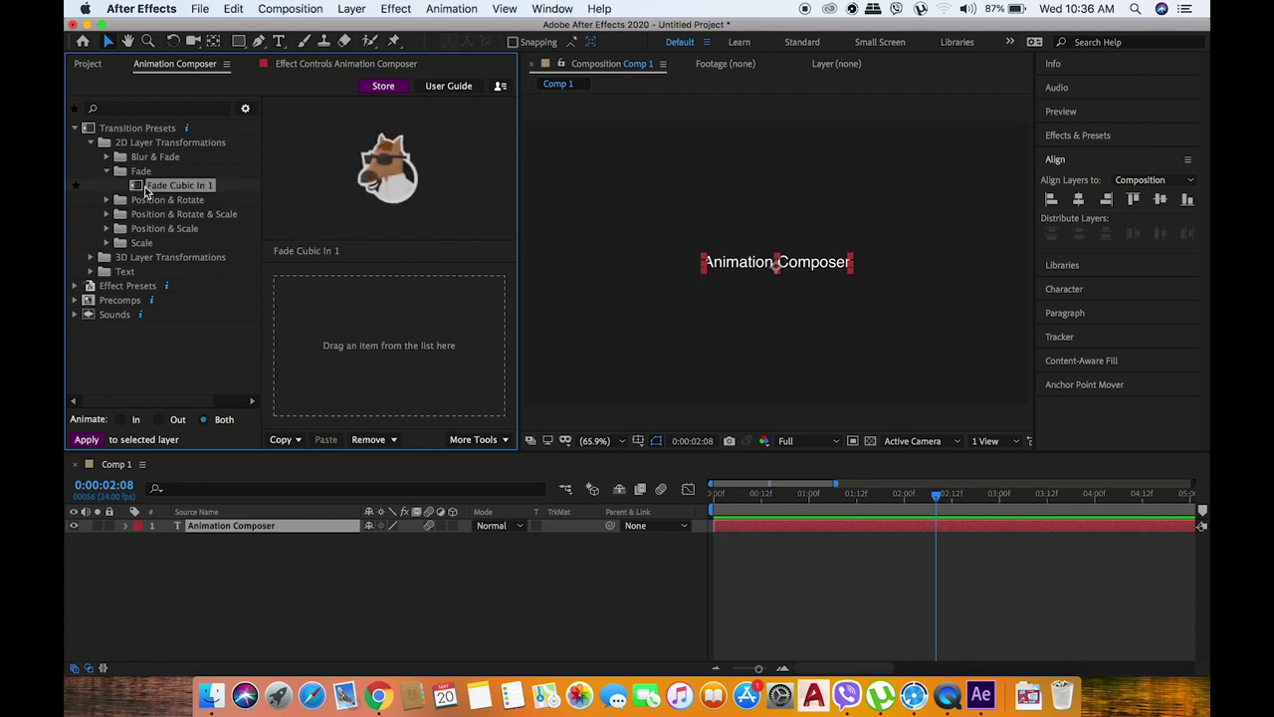
mouse_move(149, 193)
left_mouse_down()
mouse_move(169, 225)
mouse_move(324, 334)
left_mouse_up()
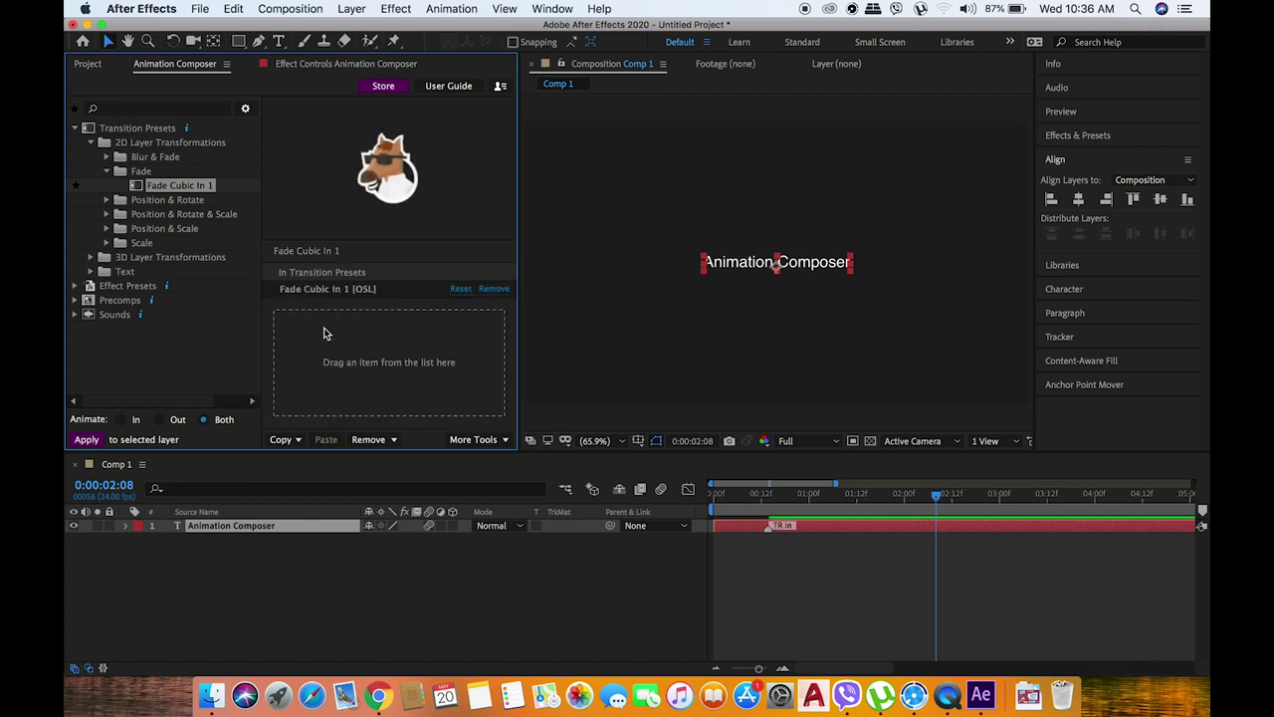
Preview Comp 1 to watch the Fade Cubic In 1 text animation
key("space")
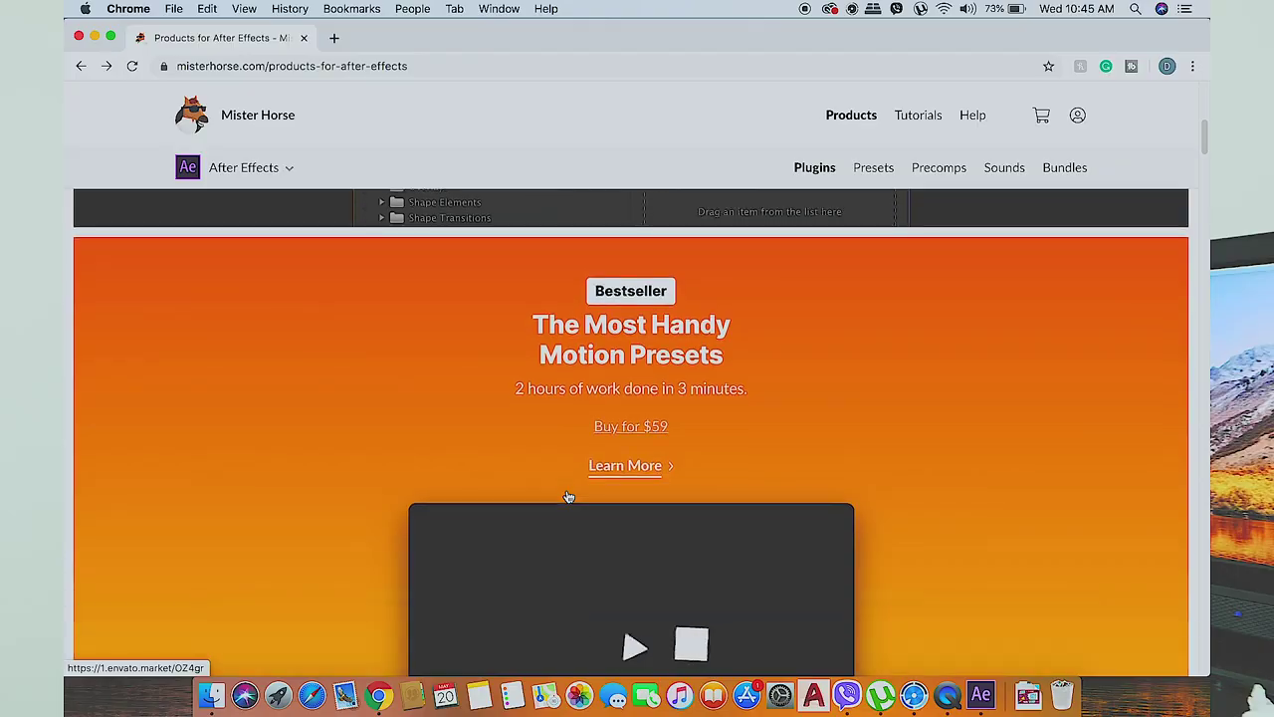
Scroll down to the Text Presets ($59) and 3D Motion Presets ($49) product cards
scroll(568, 495, "down", 3)
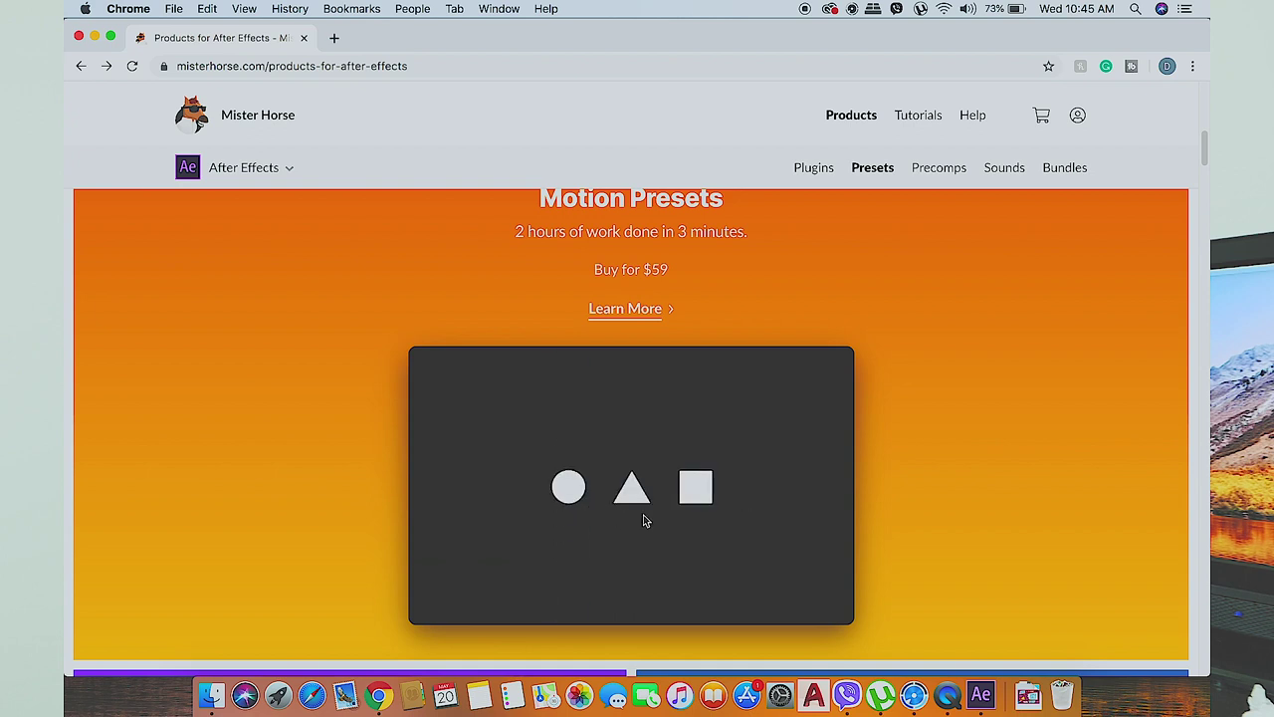
scroll(816, 494, "down", 3)
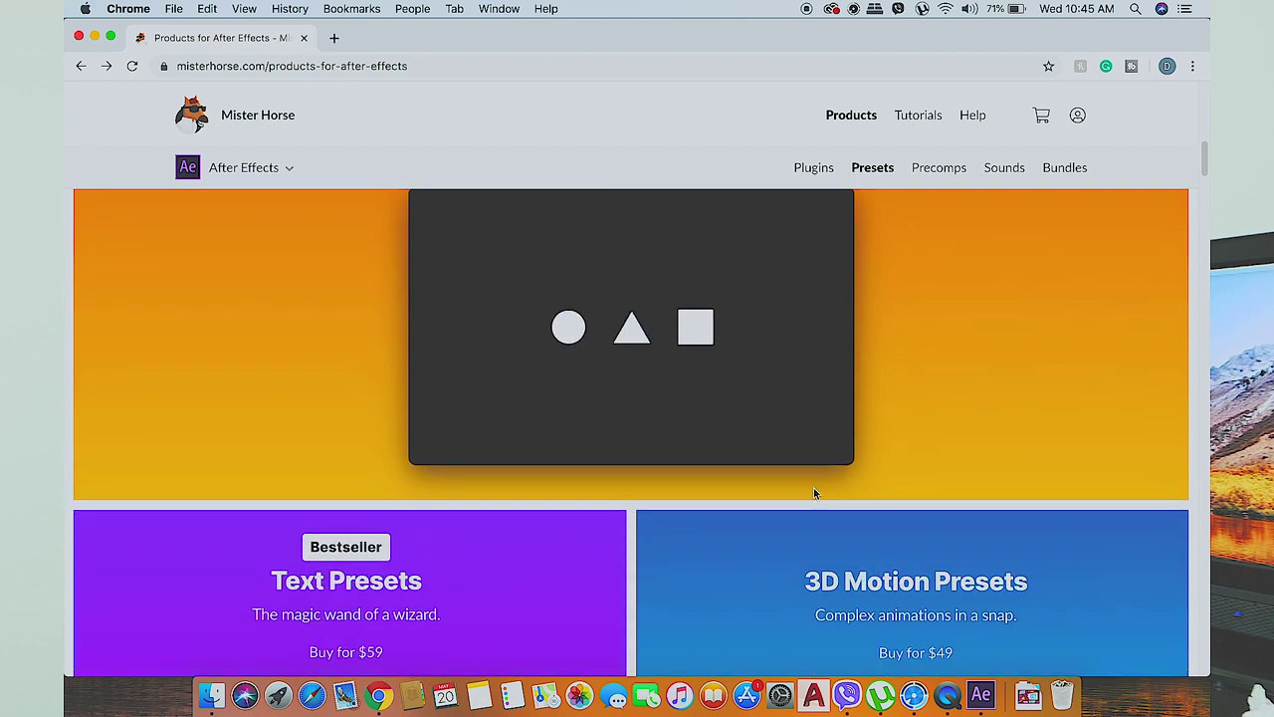